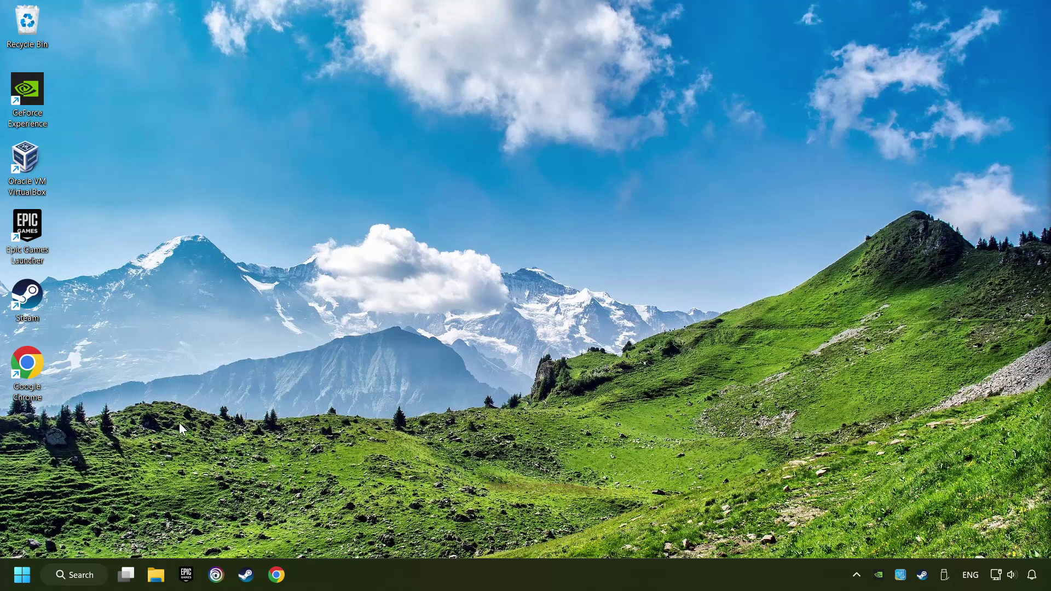
Step: Search Windows for 'device manager' to bring up Device Manager as the best match
left_click(74, 575)
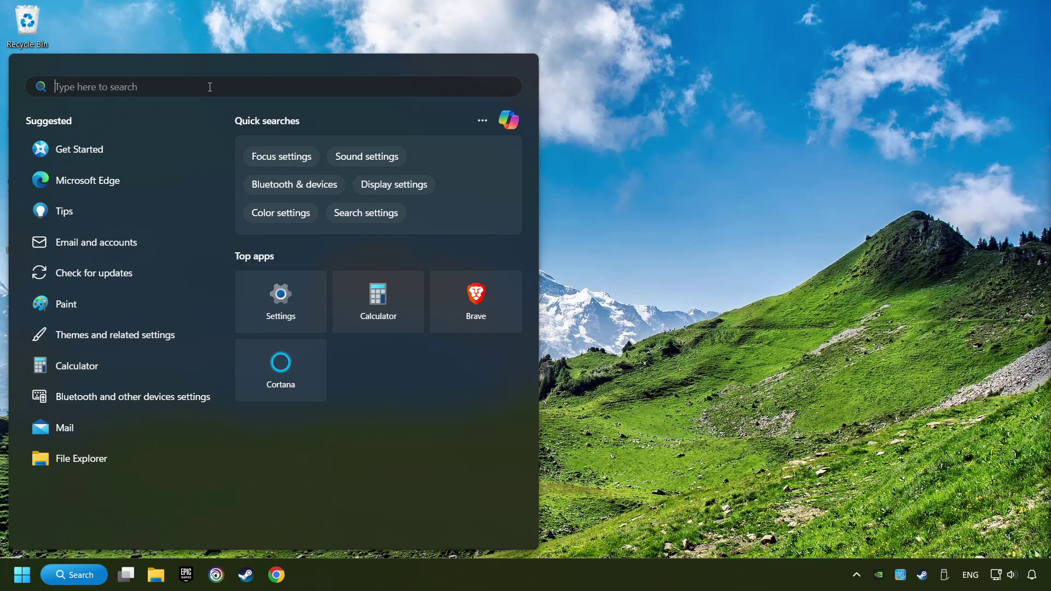
type("device manager")
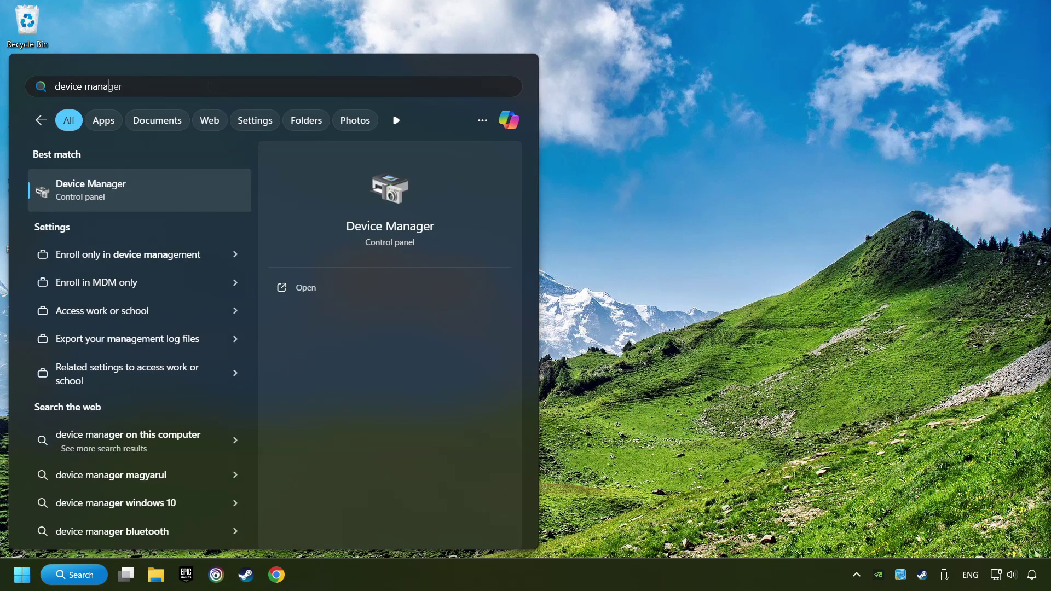
Step: Open Device Manager and expand Display adapters to the NVIDIA GeForce GTX 1050 Ti
left_click(218, 192)
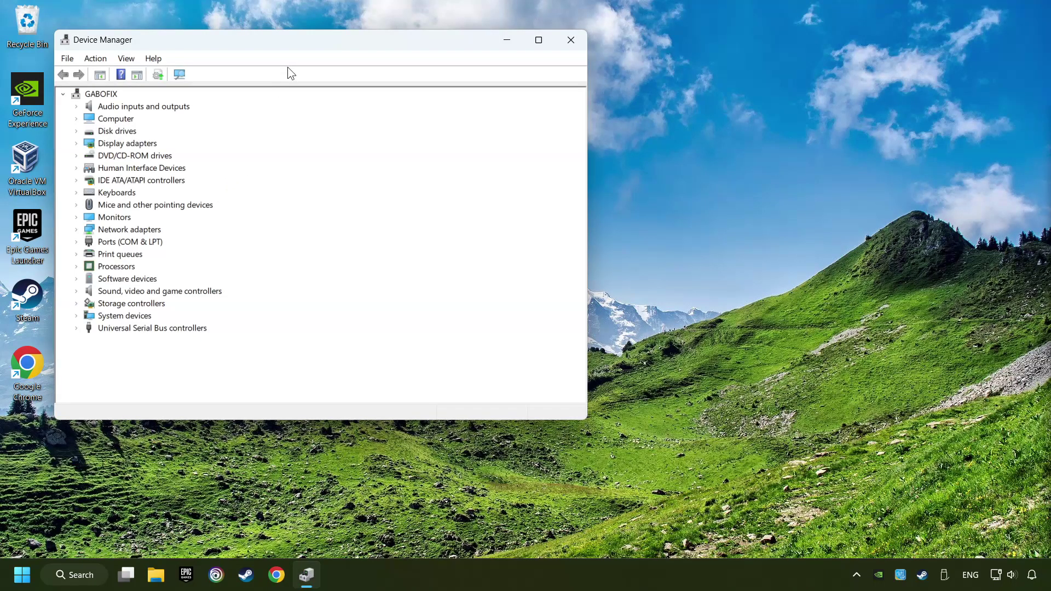
left_click_drag(296, 43, 467, 106)
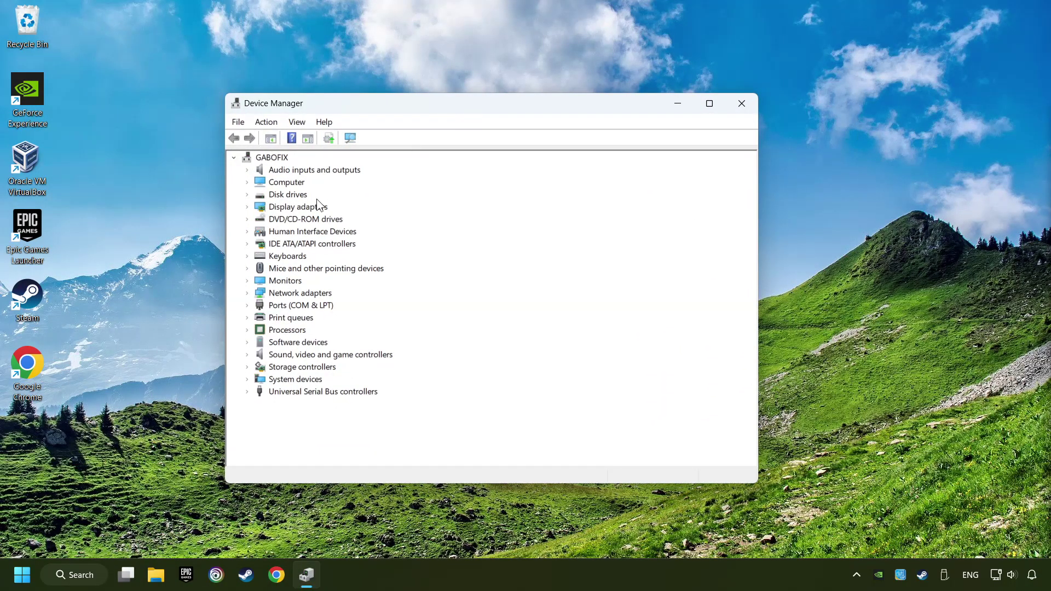
left_click(255, 206)
left_click(248, 207)
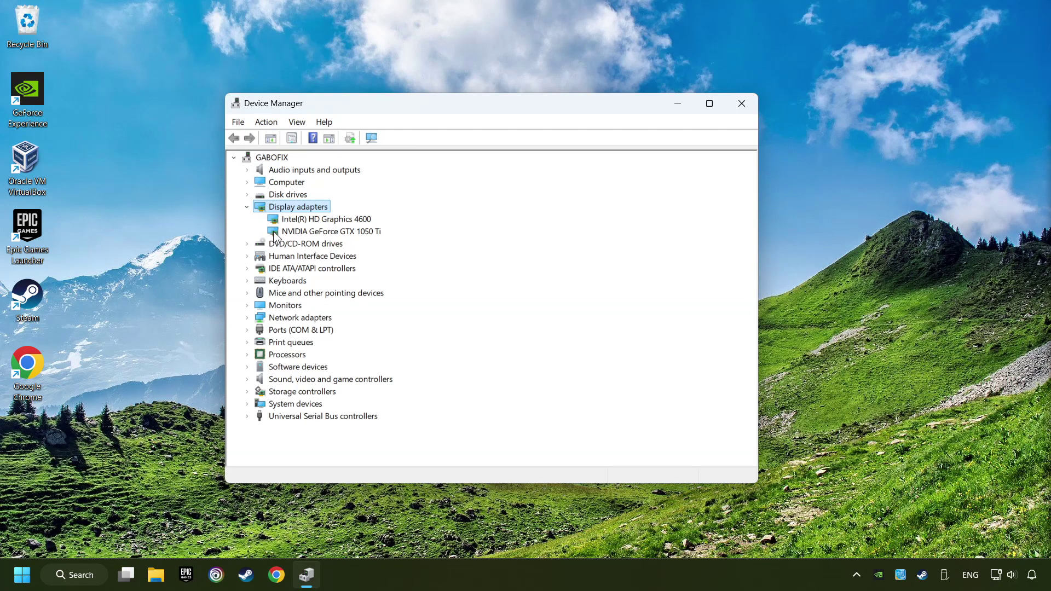
left_click(379, 232)
Step: Search automatically for a newer NVIDIA driver, confirm it's current, and close Device Manager
right_click(326, 231)
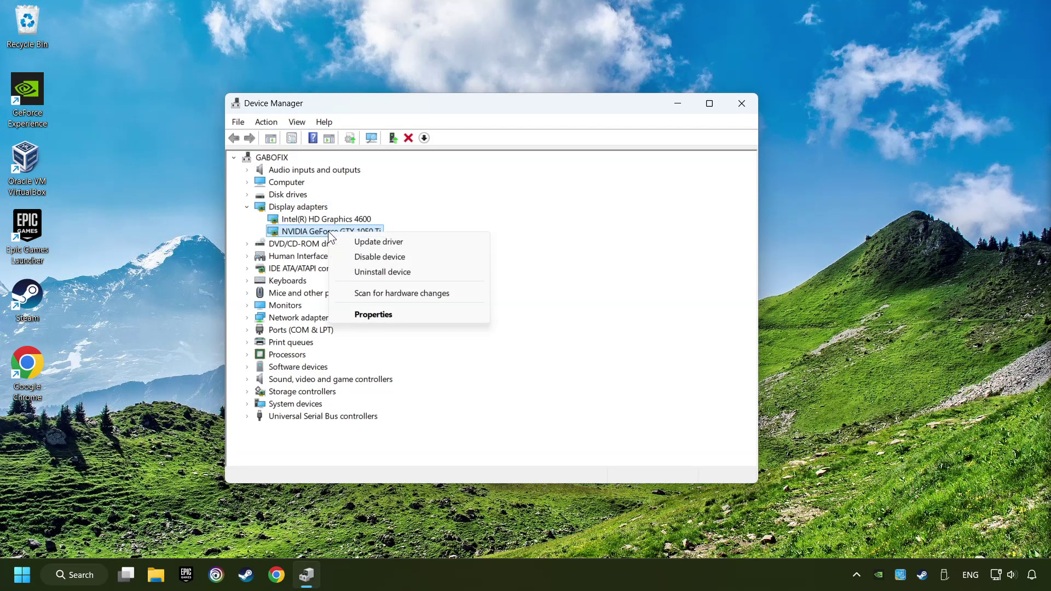
left_click(422, 241)
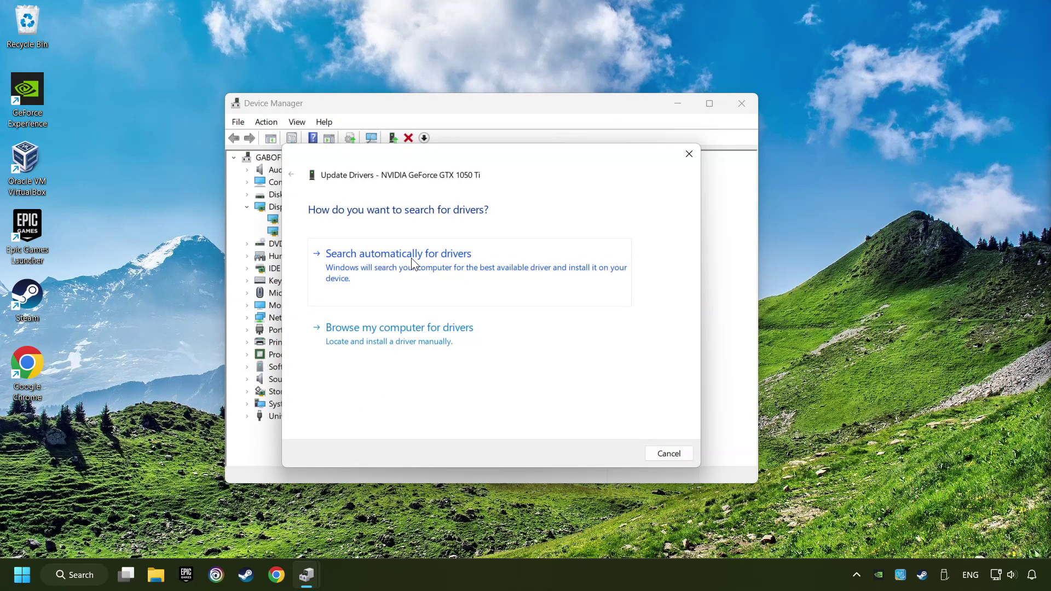
left_click(410, 260)
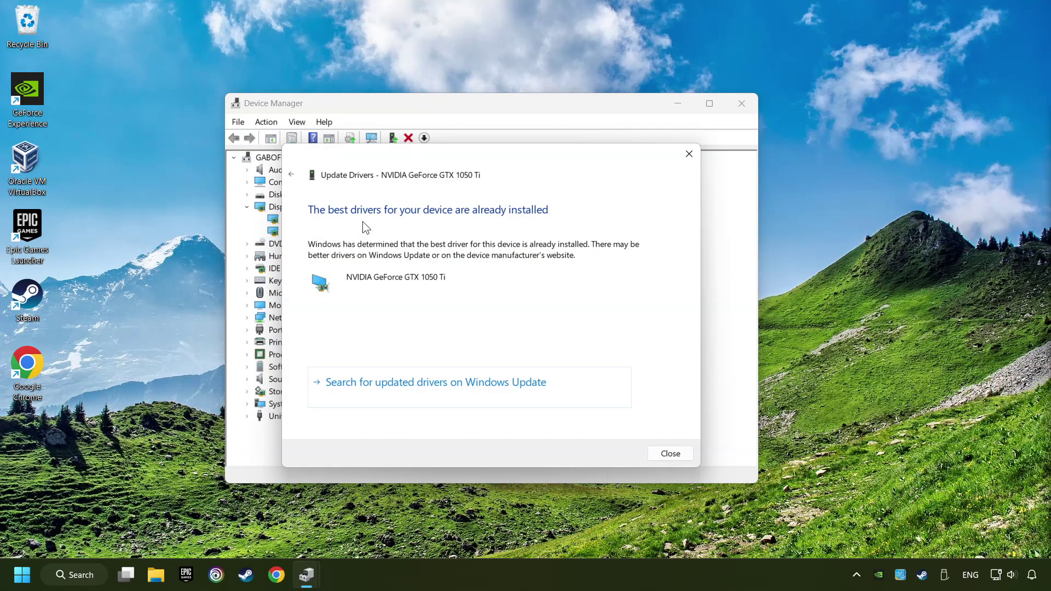
left_click(672, 454)
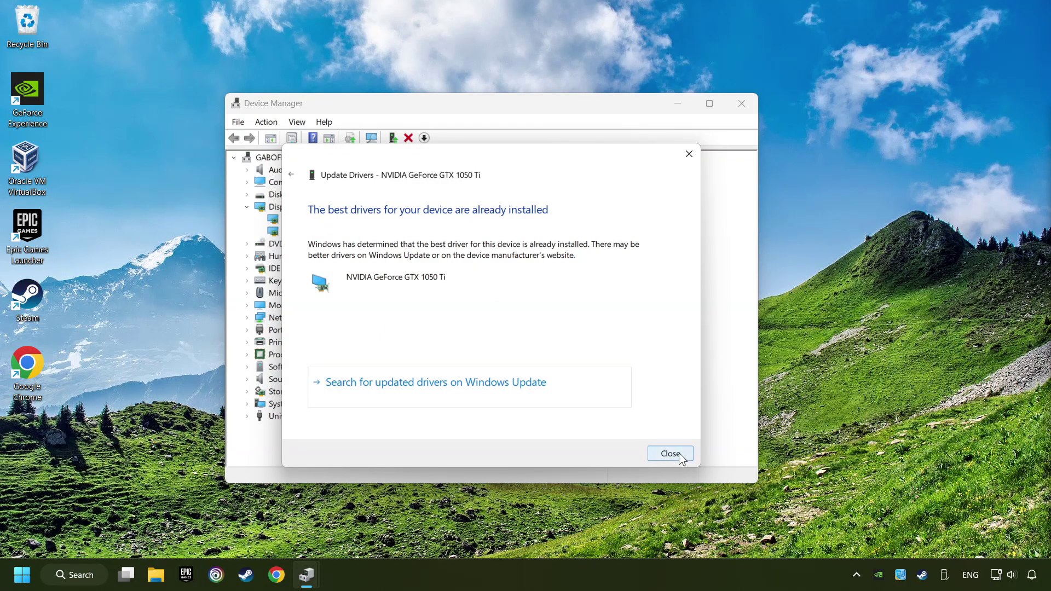
left_click(742, 103)
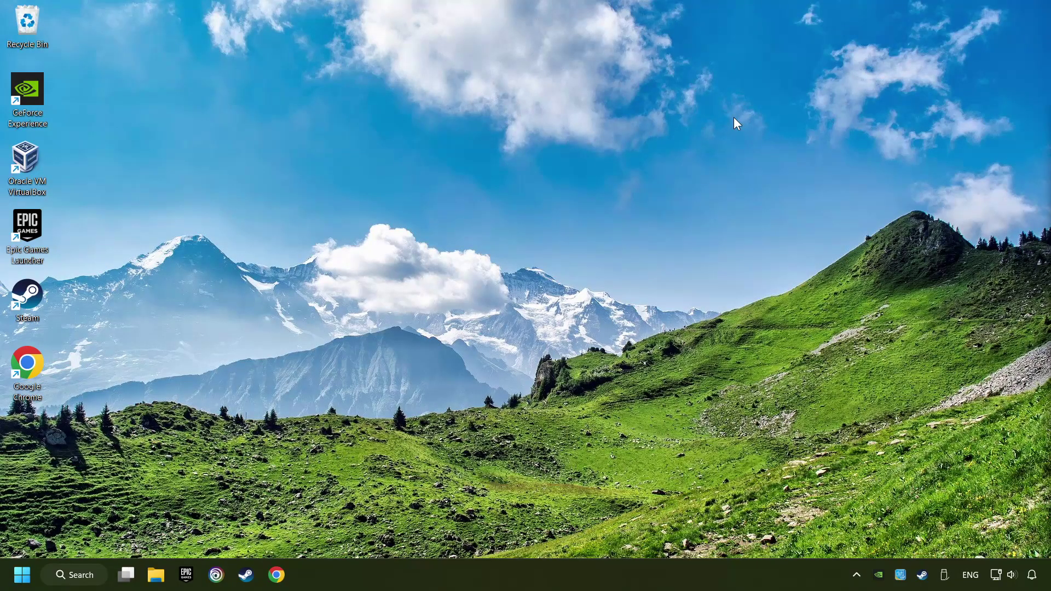
Step: In Chrome, search Google for 'nvidia geforce driver download'
left_click(277, 574)
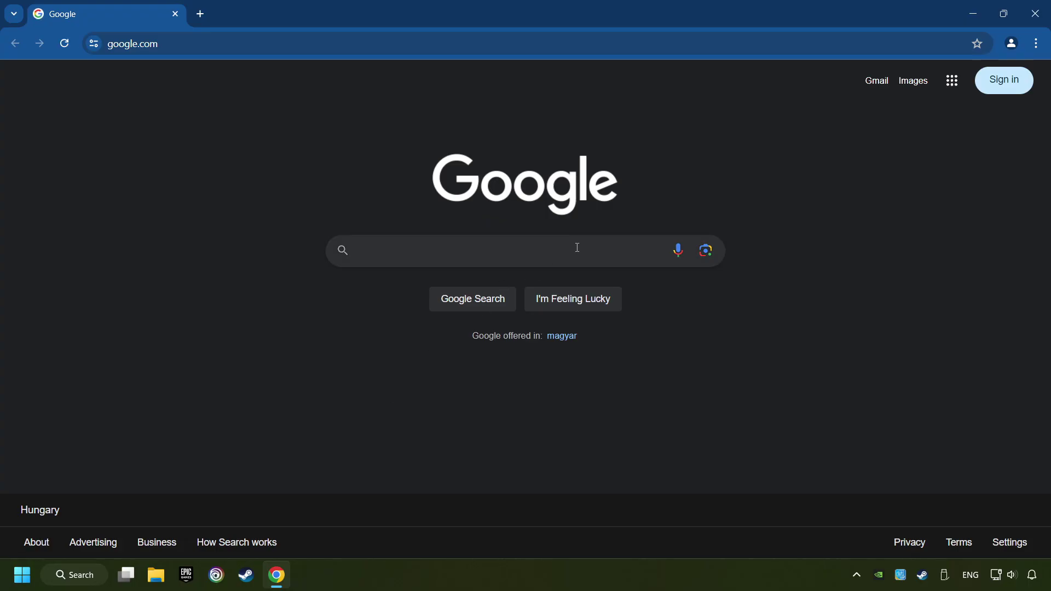
type("nv")
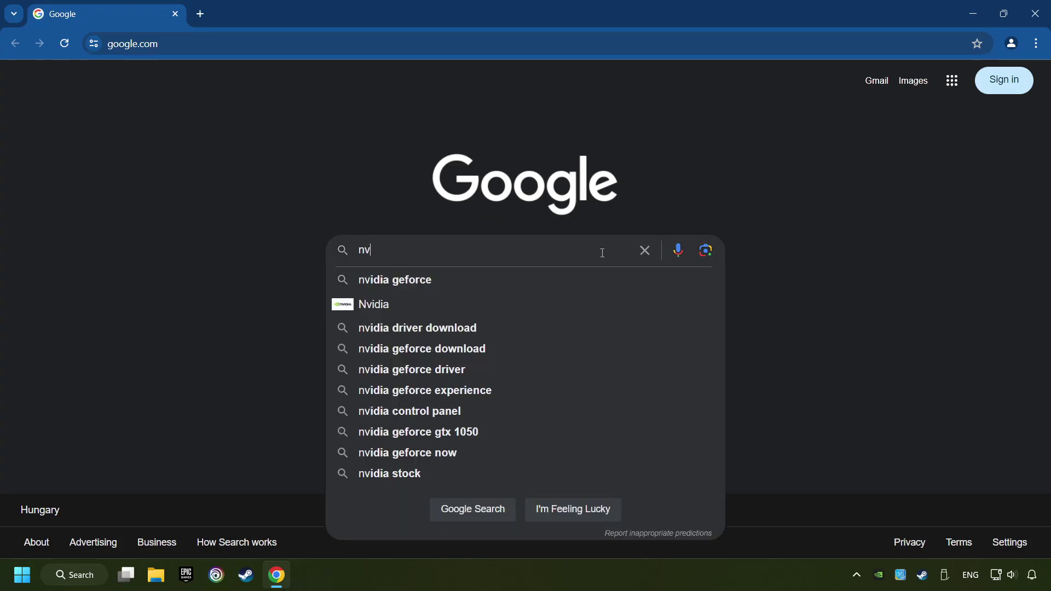
type("idia gefor")
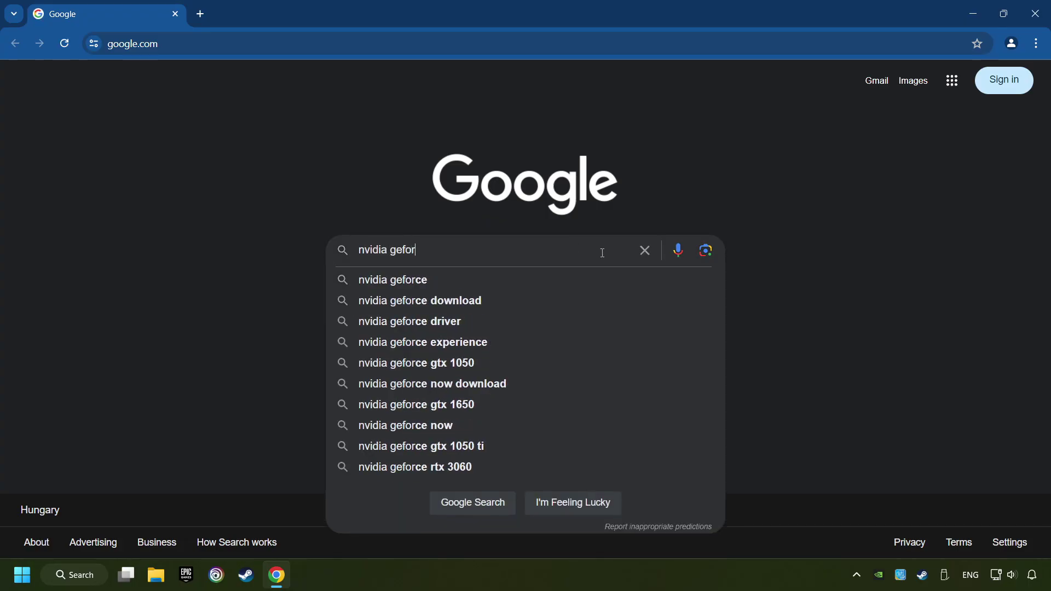
type("ce driver d")
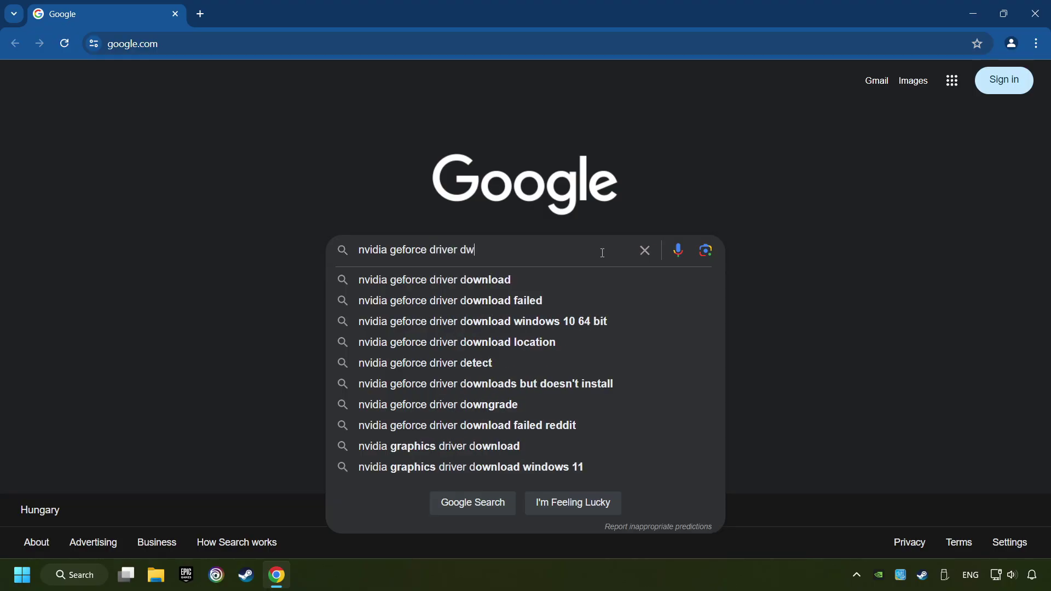
type("ownload")
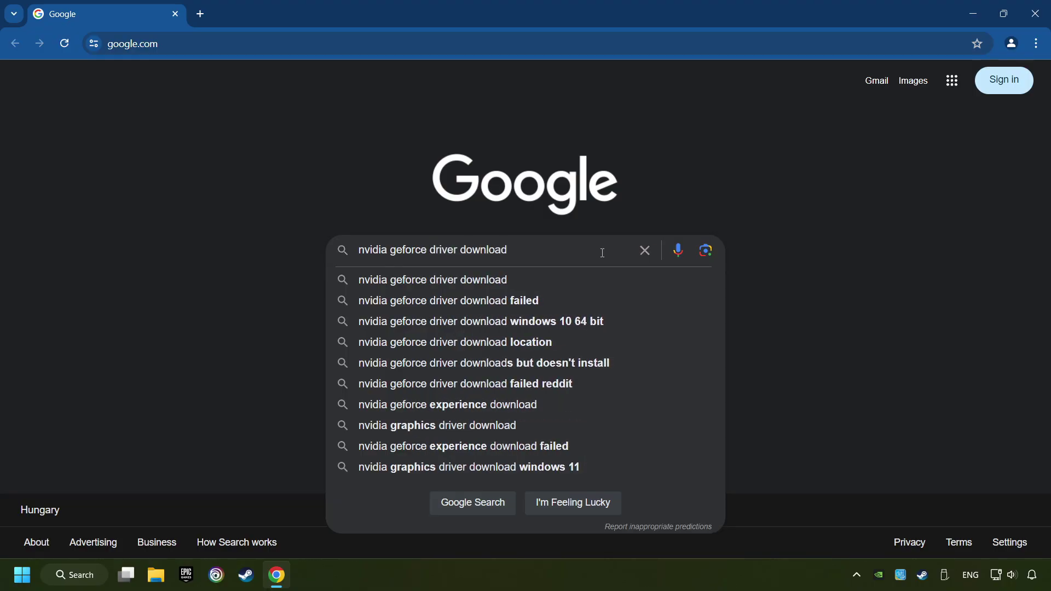
key("Return")
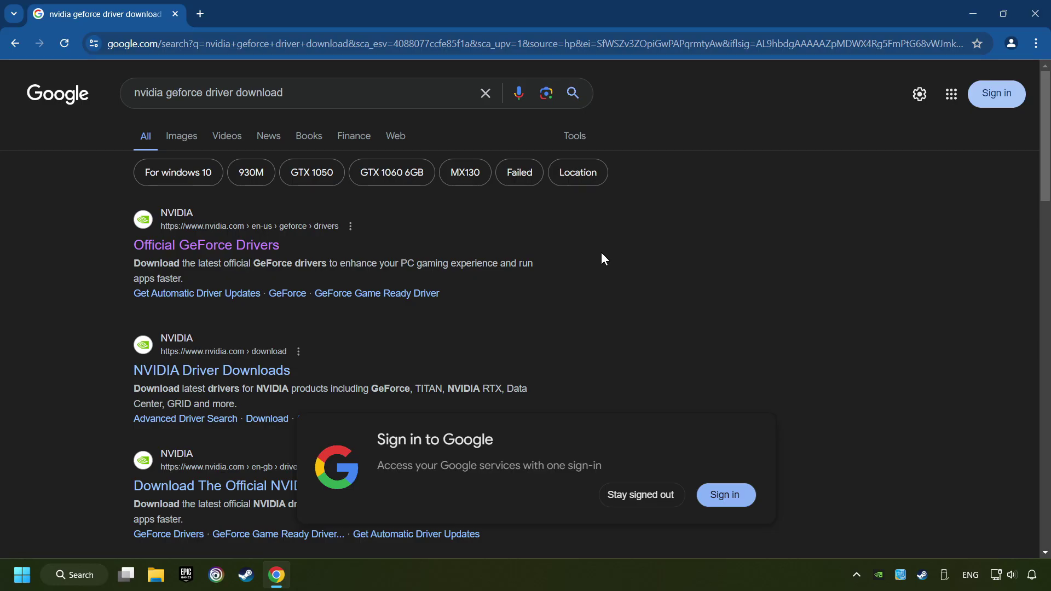
Step: Download the GeForce Experience installer from the Official GeForce Drivers page and run it
left_click(202, 246)
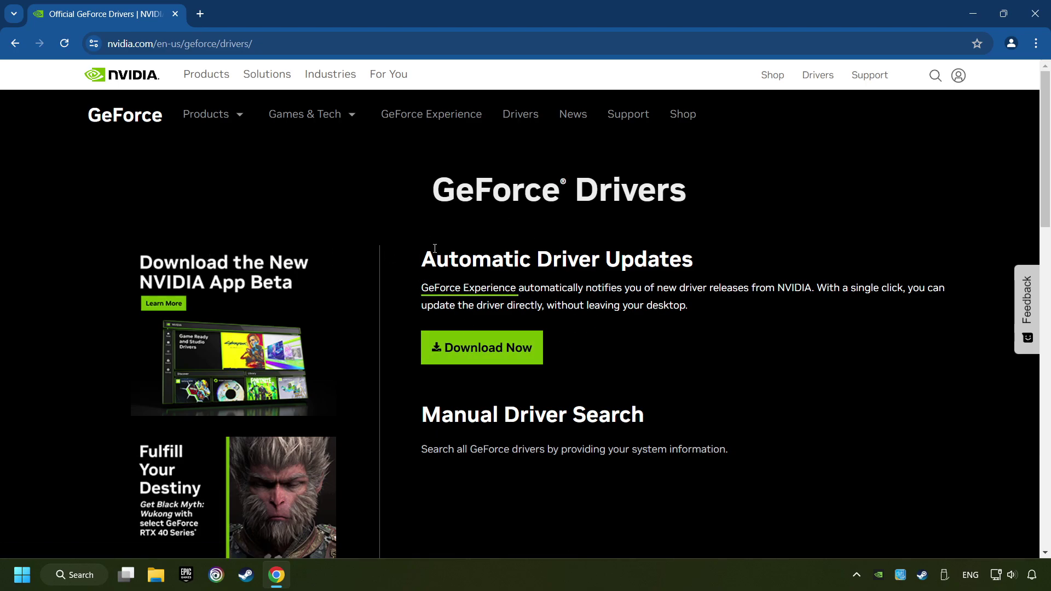
left_click(496, 357)
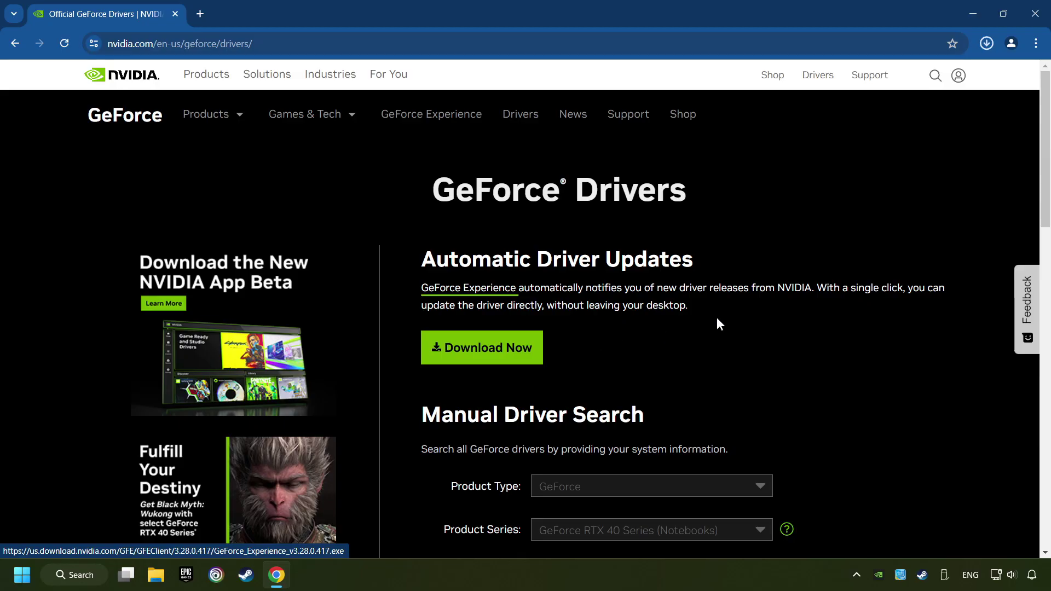
left_click(986, 44)
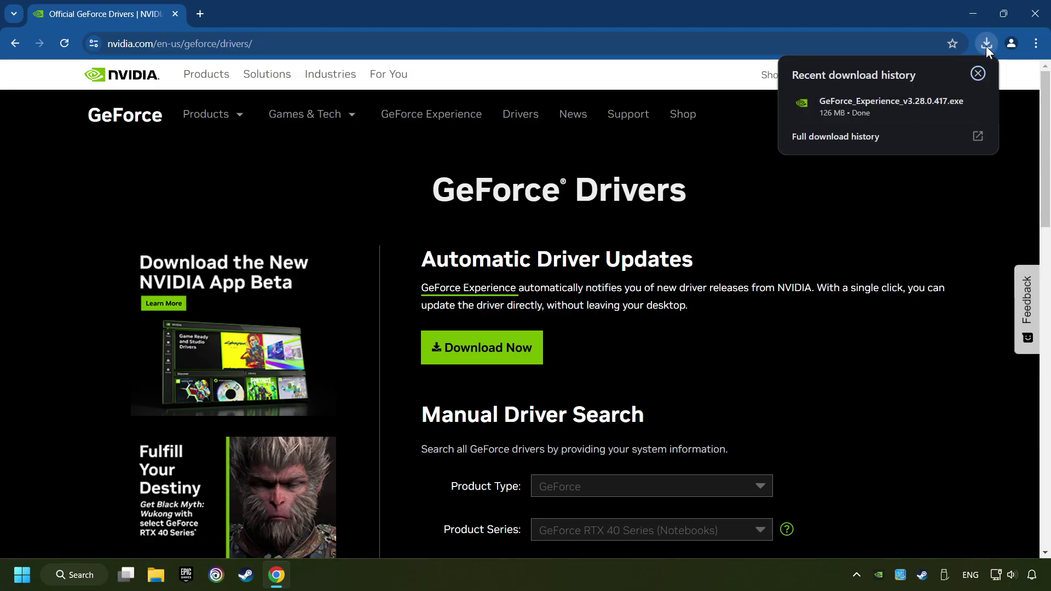
left_click(899, 103)
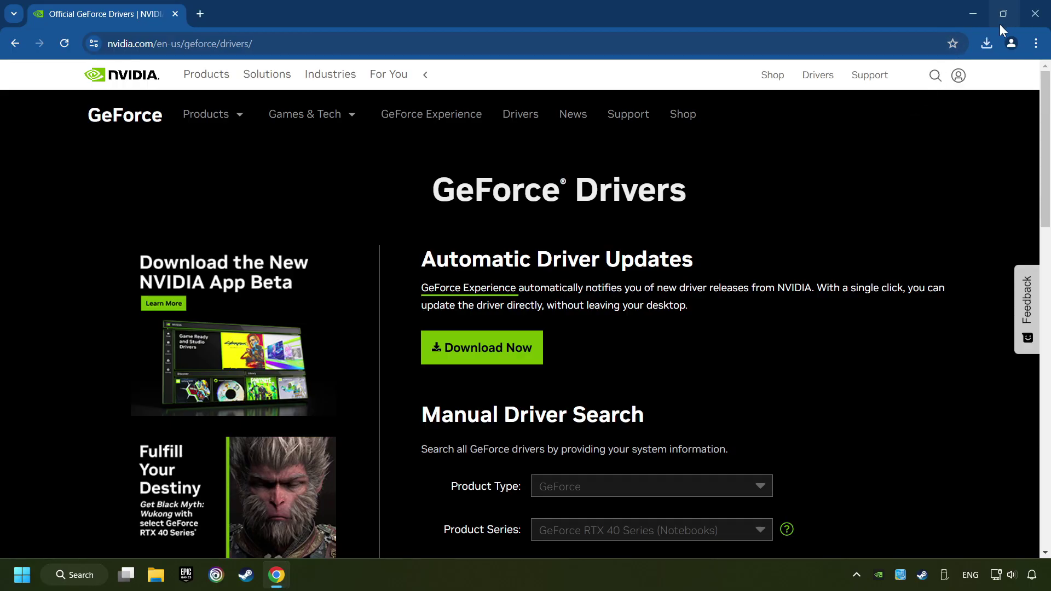
Step: Close the browser and accept the terms to install GeForce Experience 3.28.0.417
left_click(1037, 14)
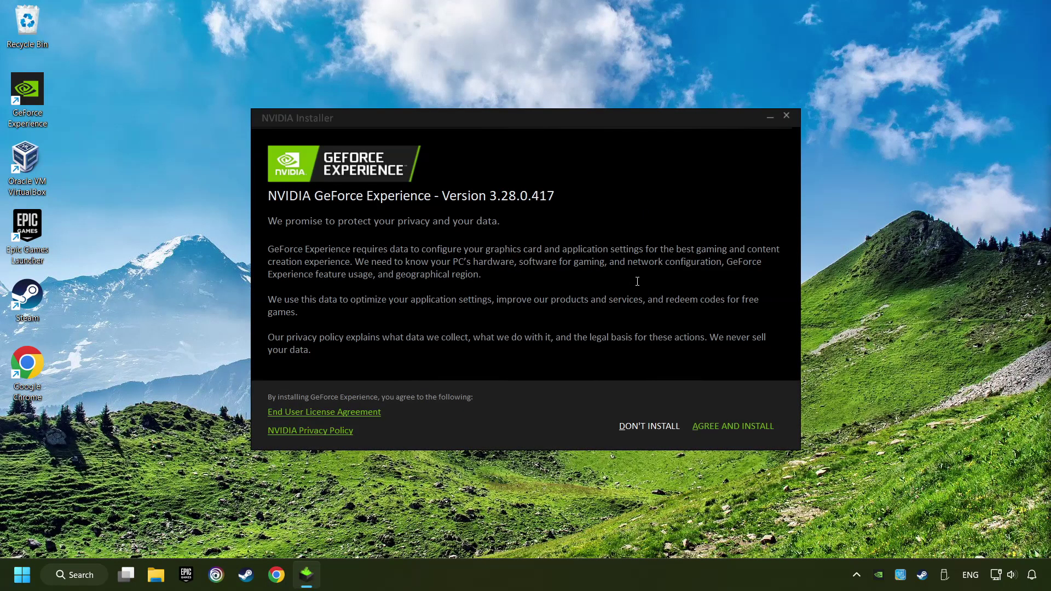
left_click(769, 436)
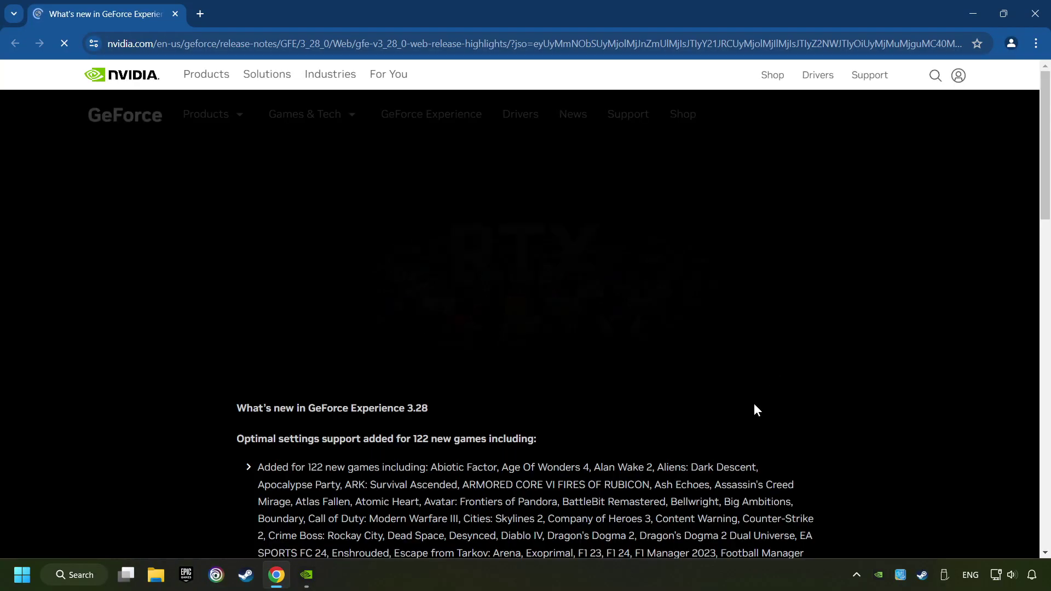
Step: Close the release notes, check for a newer driver on GeForce Experience's Drivers page, then close it
left_click(1035, 13)
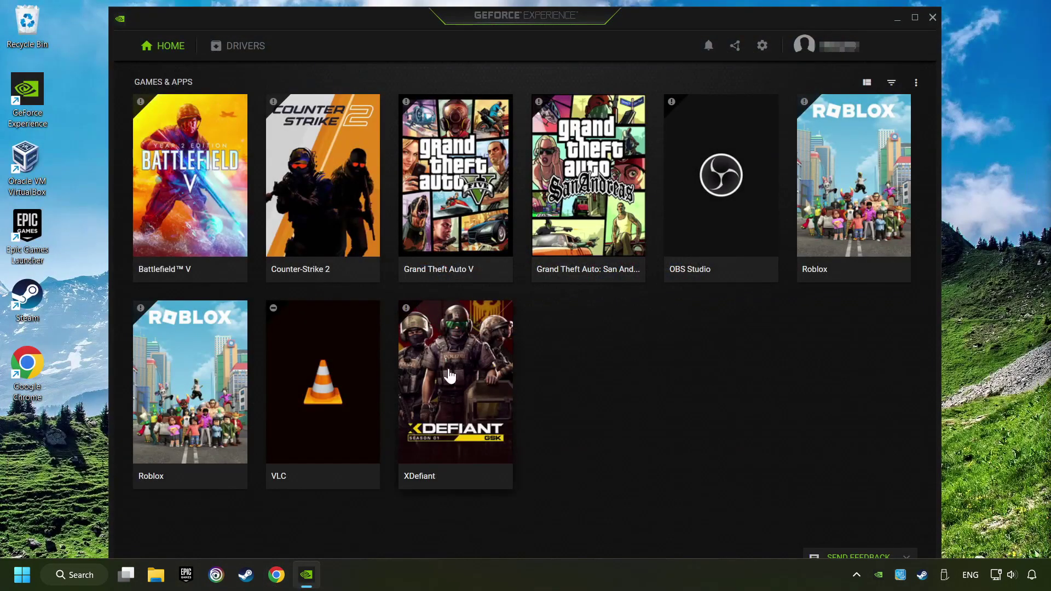
left_click(243, 53)
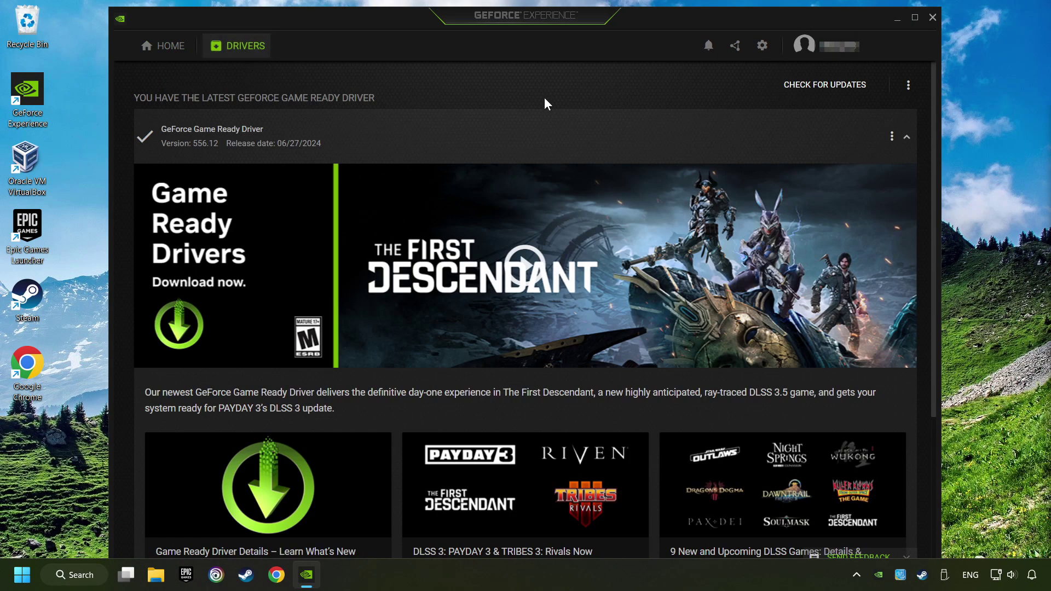
left_click(833, 93)
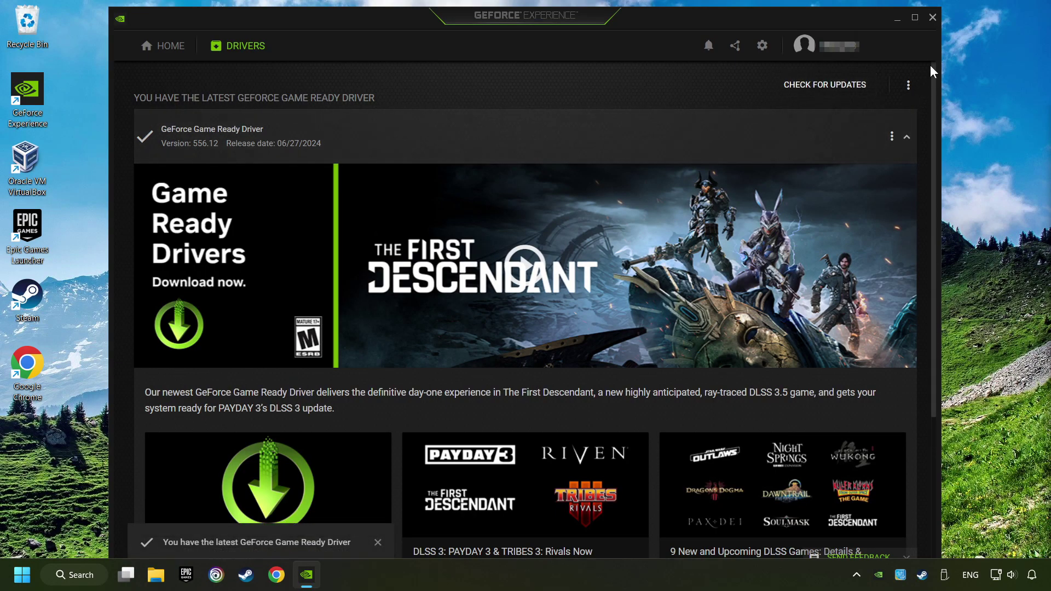
left_click(933, 18)
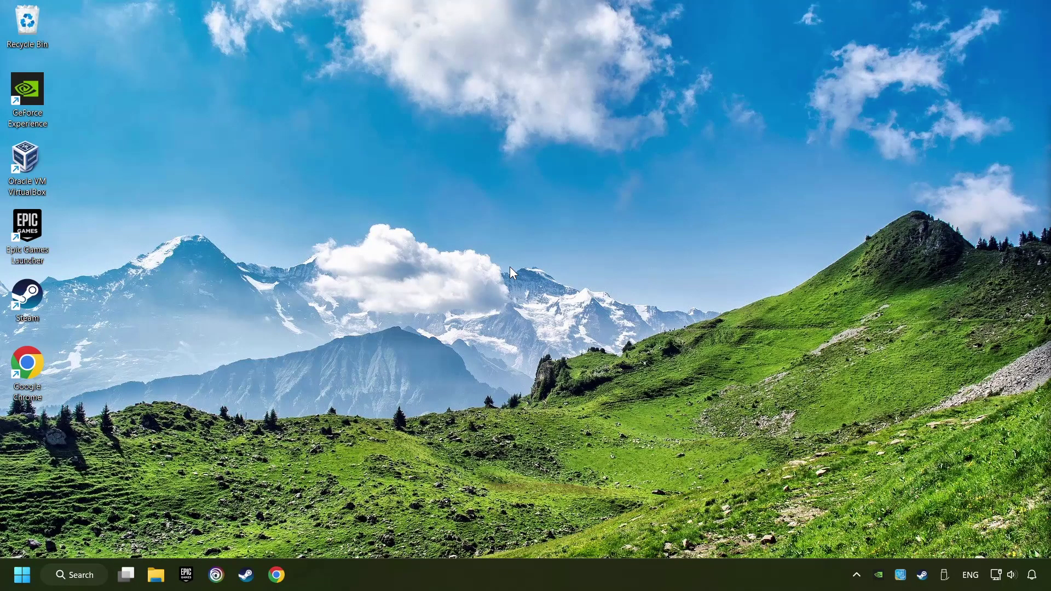
Step: Search Windows for 'graphics settings' and open the Graphics settings page
left_click(89, 580)
type("g")
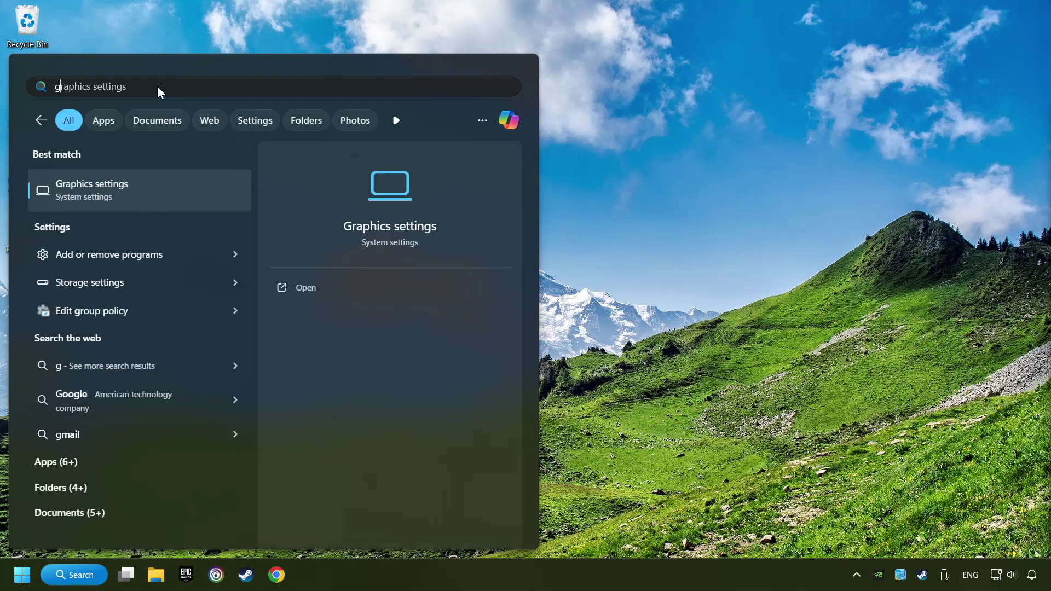
type("raphics settings")
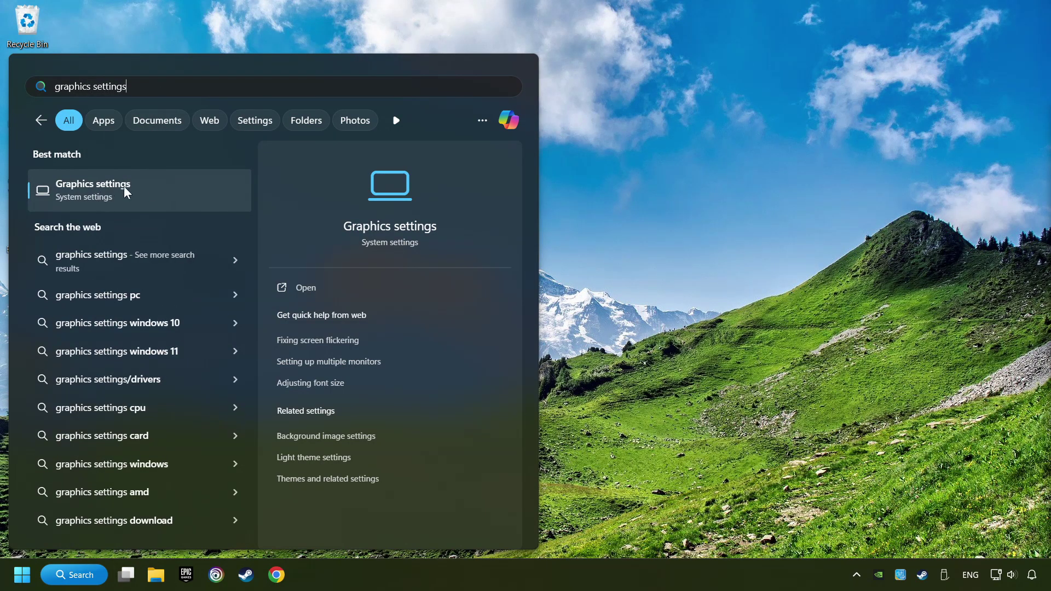
left_click(214, 195)
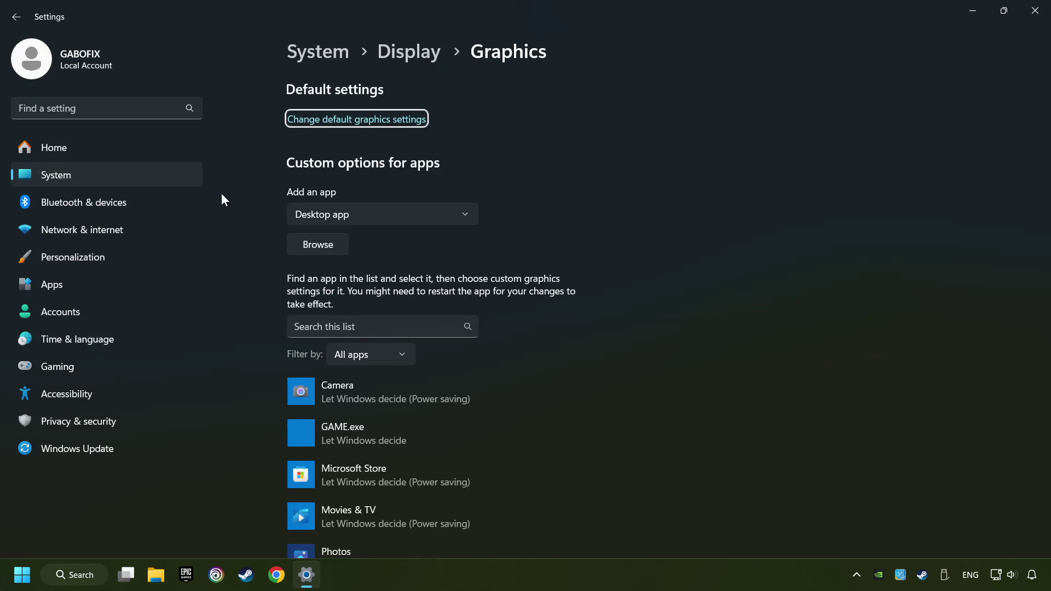
Step: Browse for an app to add on the Graphics page, cancel the file picker, and scroll to GAME.exe
scroll(235, 210, "down", 1)
scroll(238, 242, "down", 1)
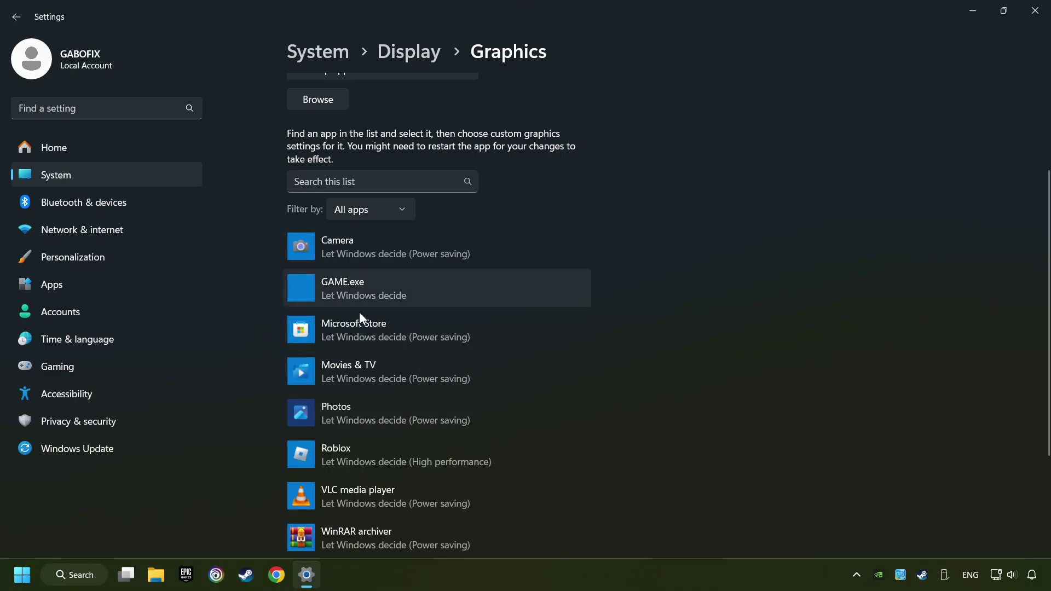
scroll(235, 262, "up", 2)
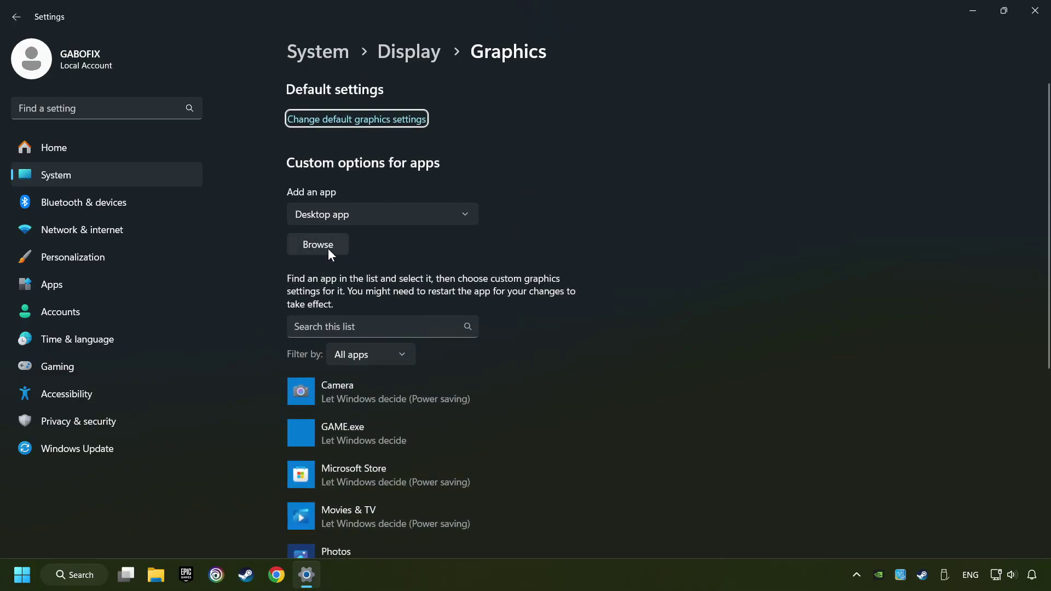
left_click(328, 250)
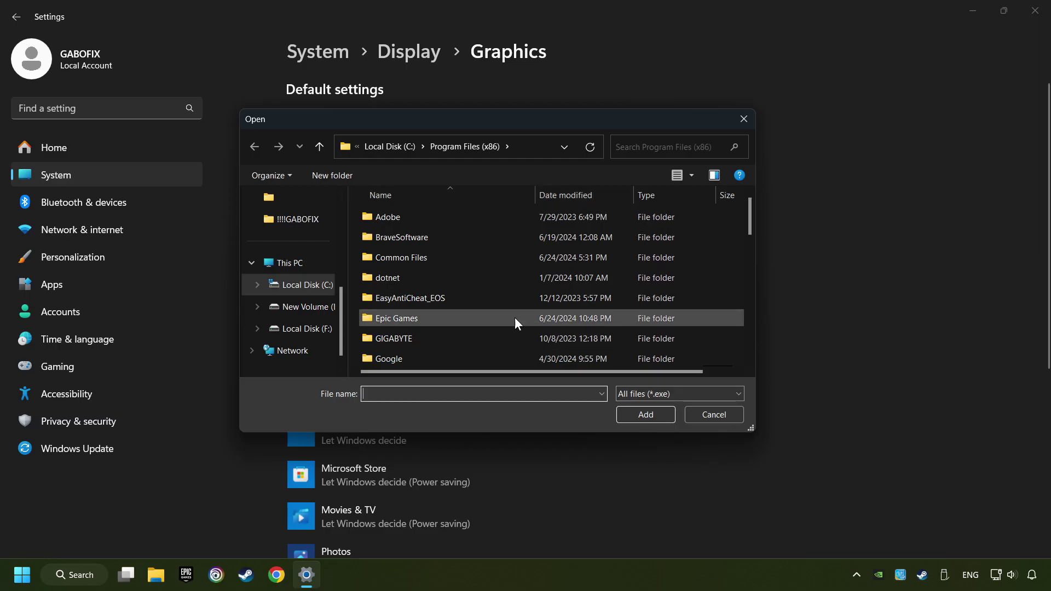
left_click(745, 119)
scroll(670, 221, "down", 3)
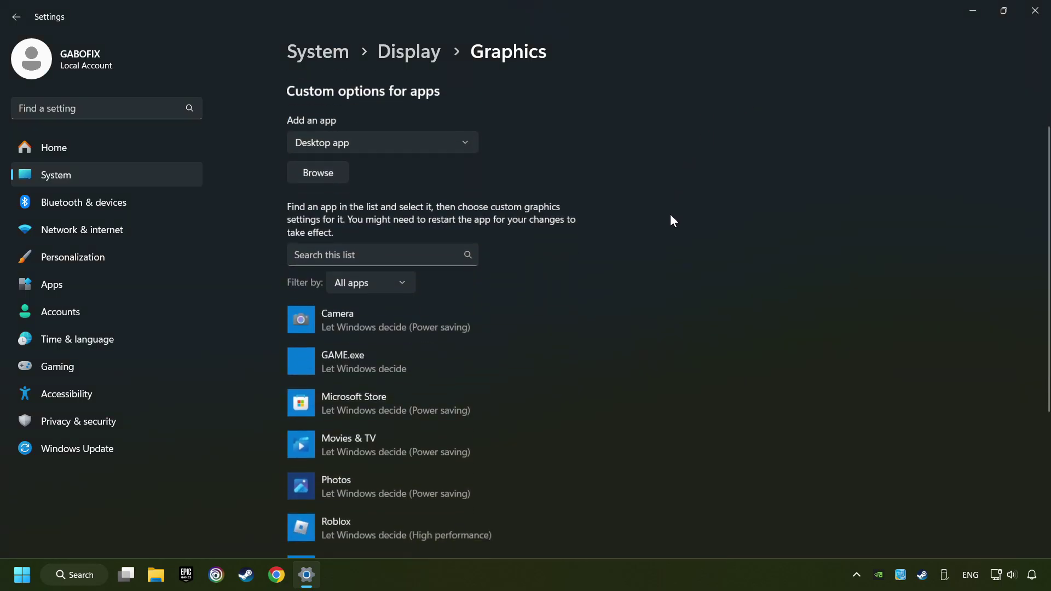
Step: Save GAME.exe's graphics preference as High performance on the NVIDIA GeForce GTX 1050 Ti
left_click(372, 298)
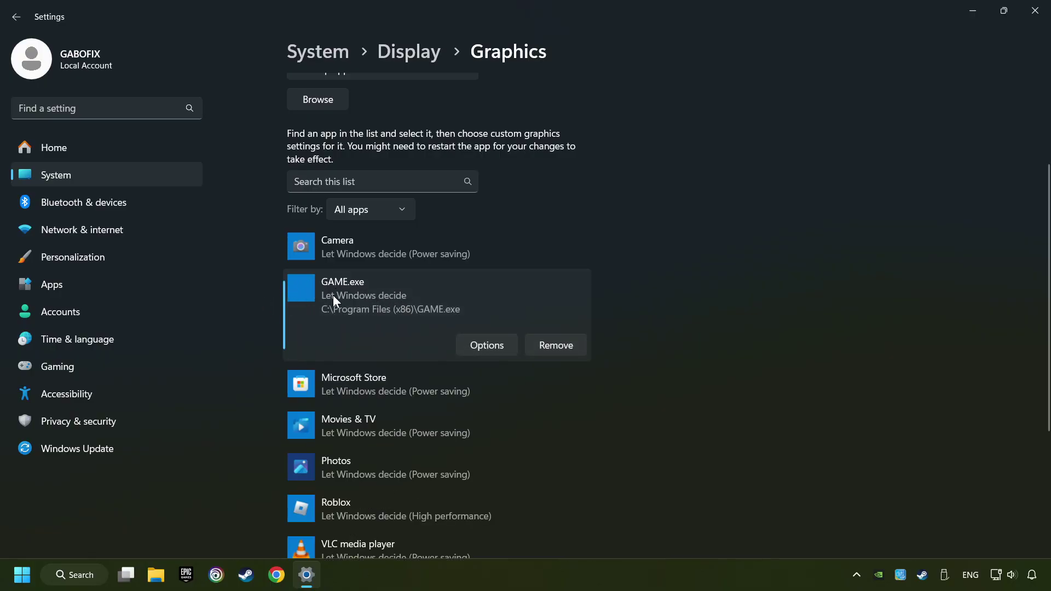
left_click(489, 345)
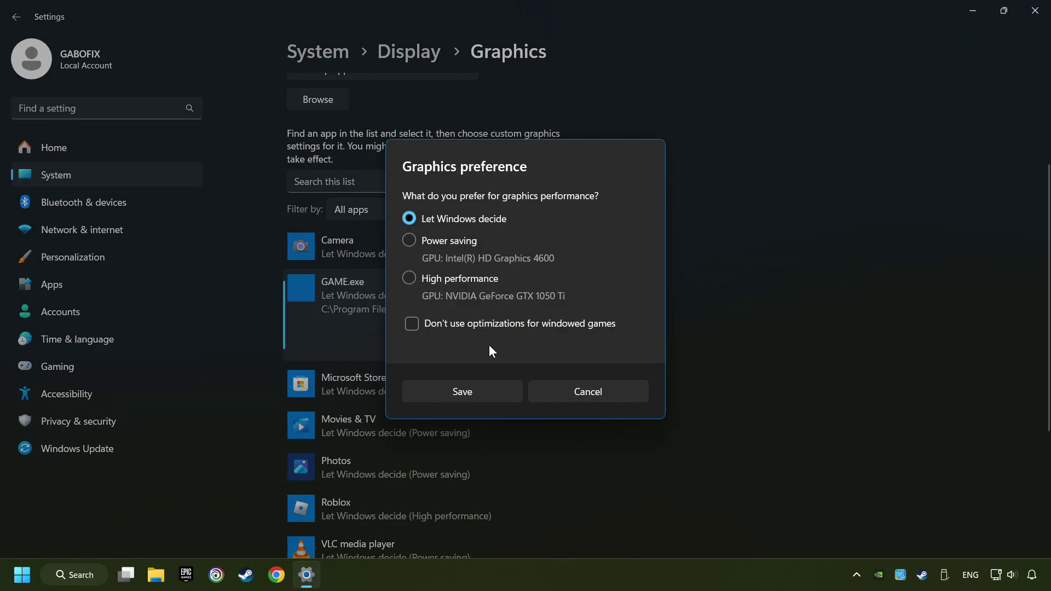
left_click(406, 278)
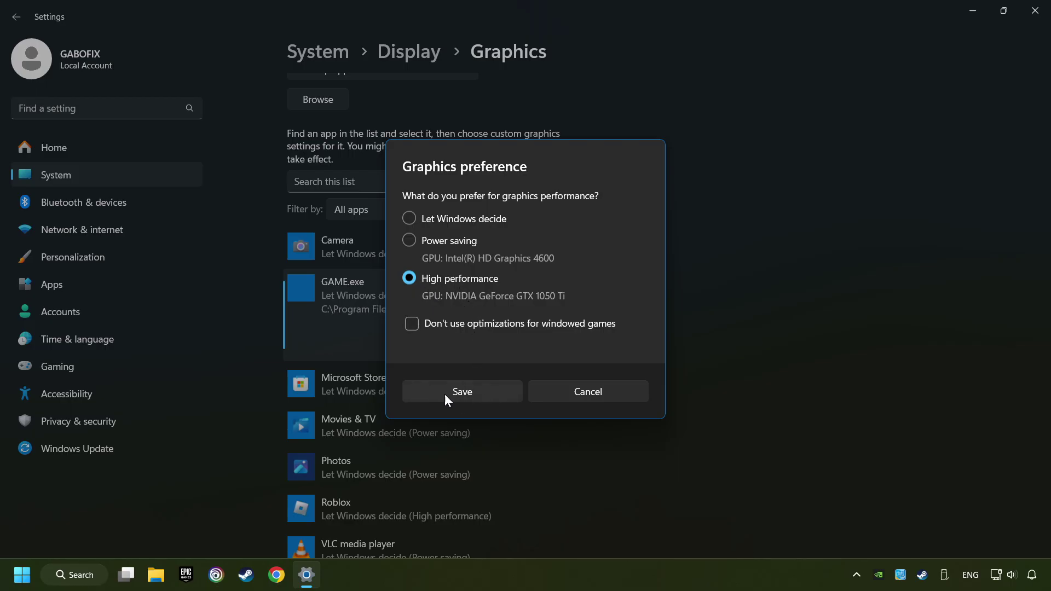
left_click(481, 392)
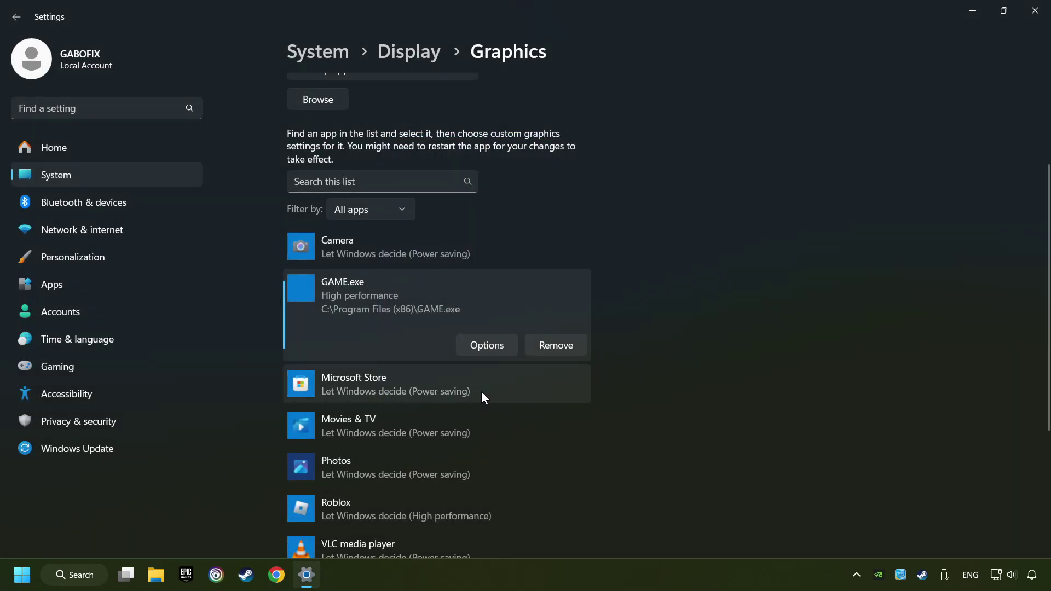
Step: Close Settings and open GAME.exe's Properties from C:\Program Files (x86)\GAME in File Explorer
left_click(1036, 14)
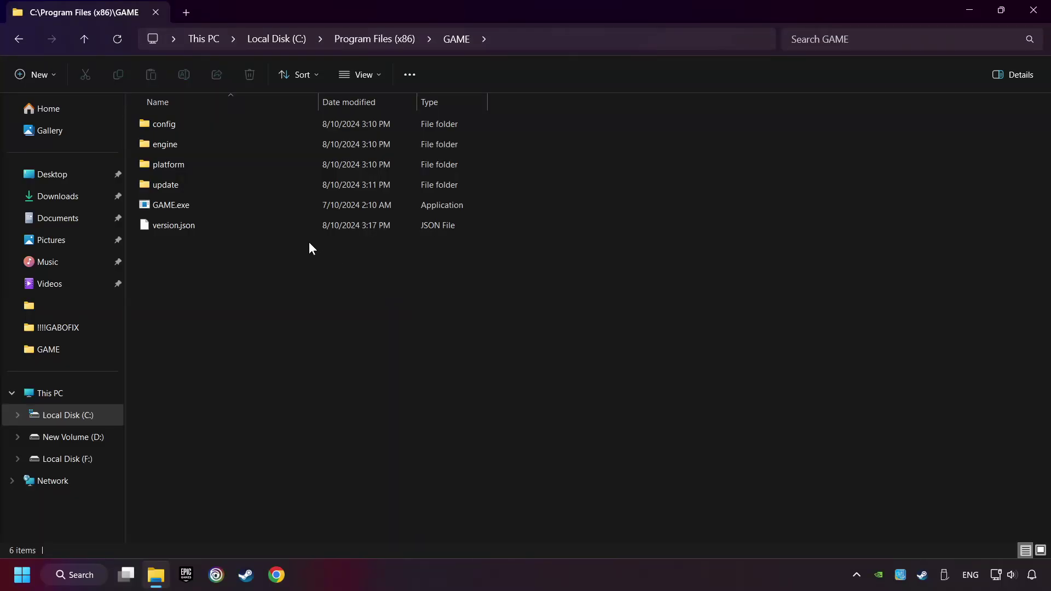
left_click(210, 205)
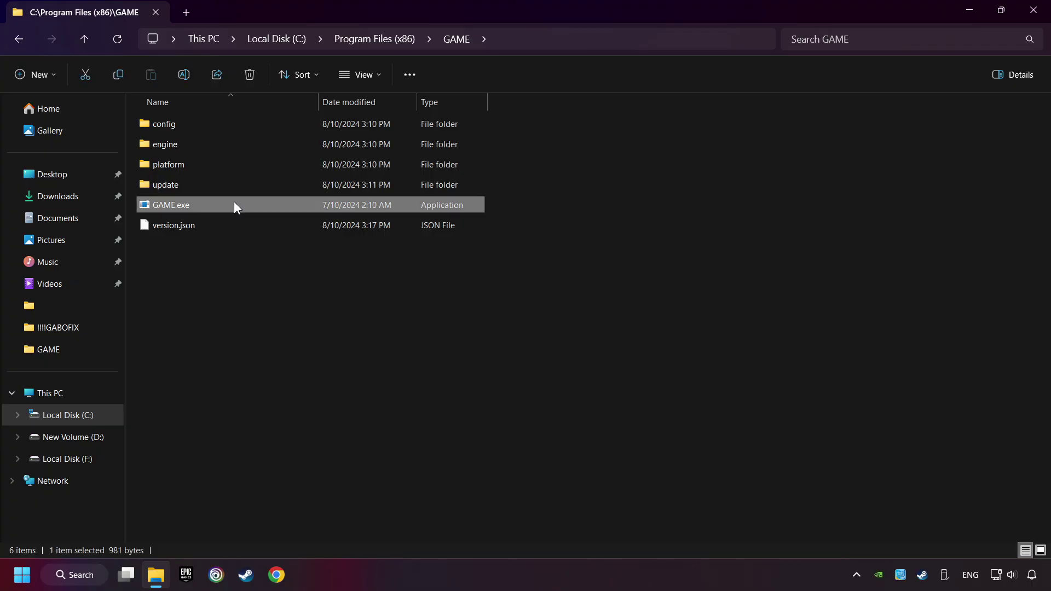
right_click(235, 204)
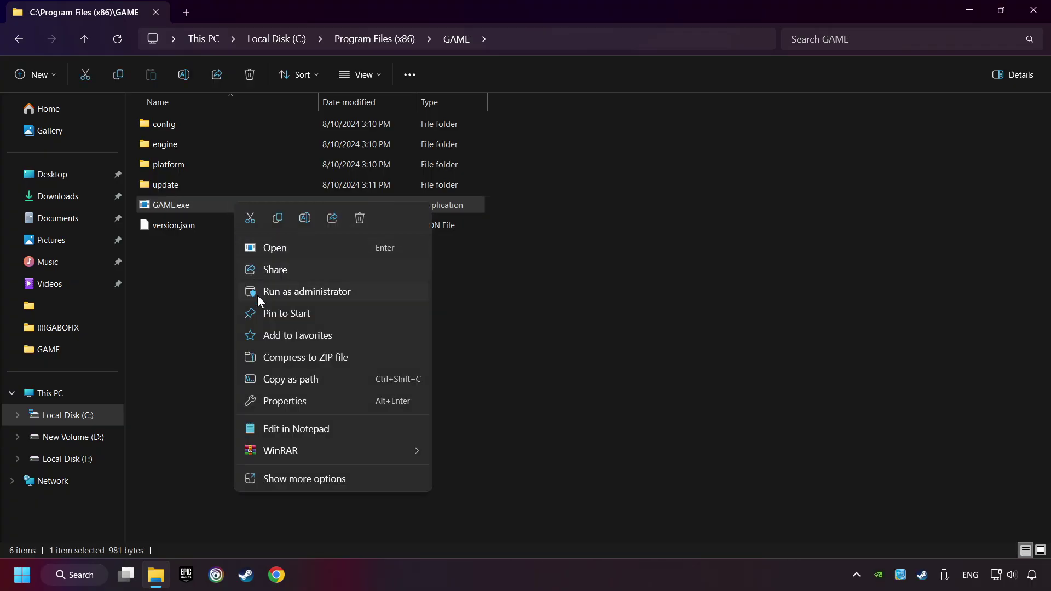
left_click(336, 406)
left_click_drag(355, 189, 479, 126)
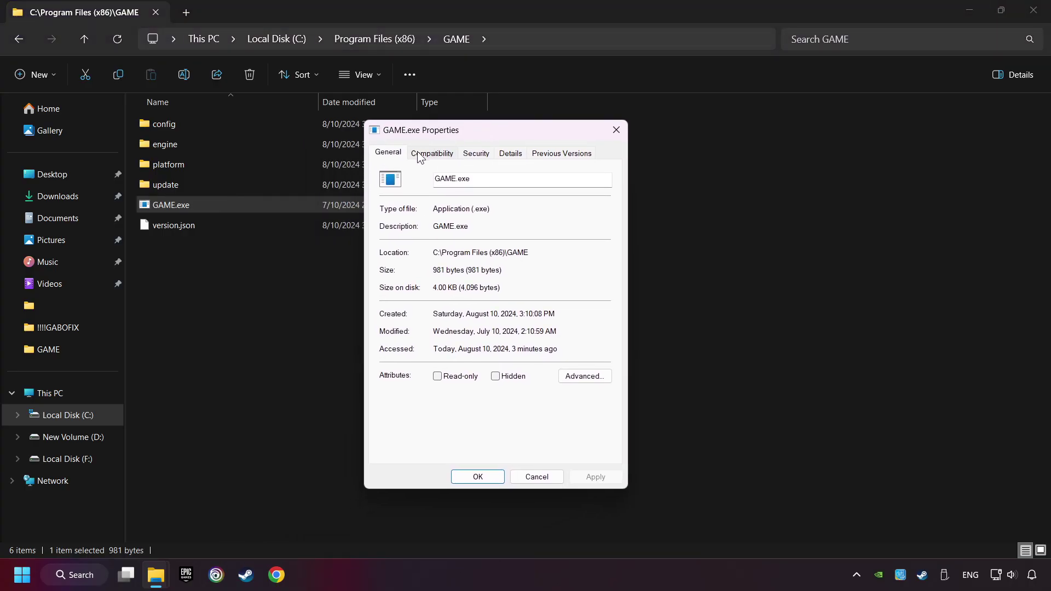
Step: Set GAME.exe to Windows 8 compatibility mode, fullscreen optimizations off, run as administrator, and apply
left_click(438, 156)
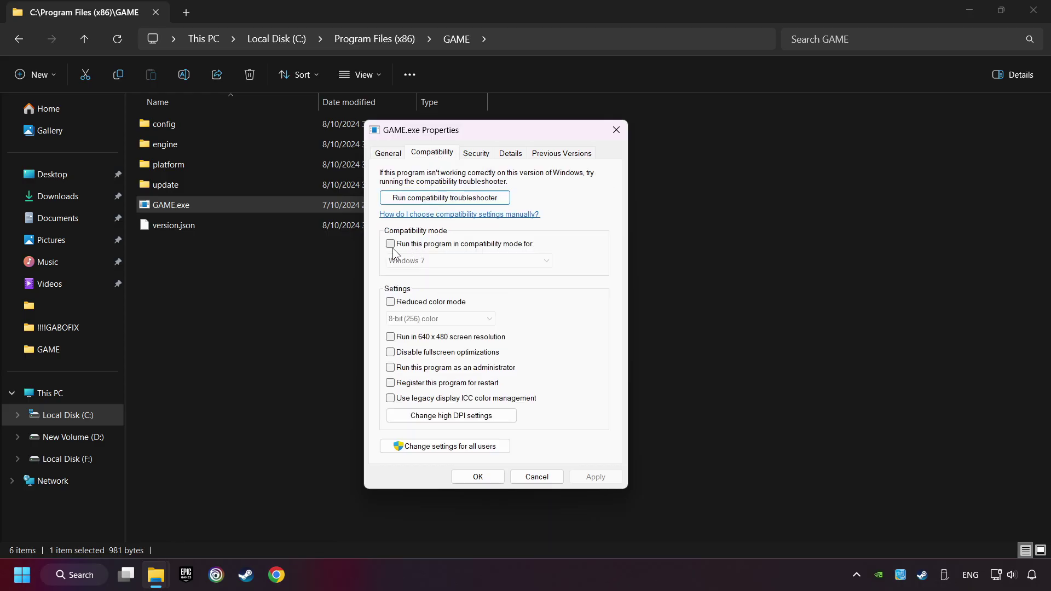
left_click(417, 245)
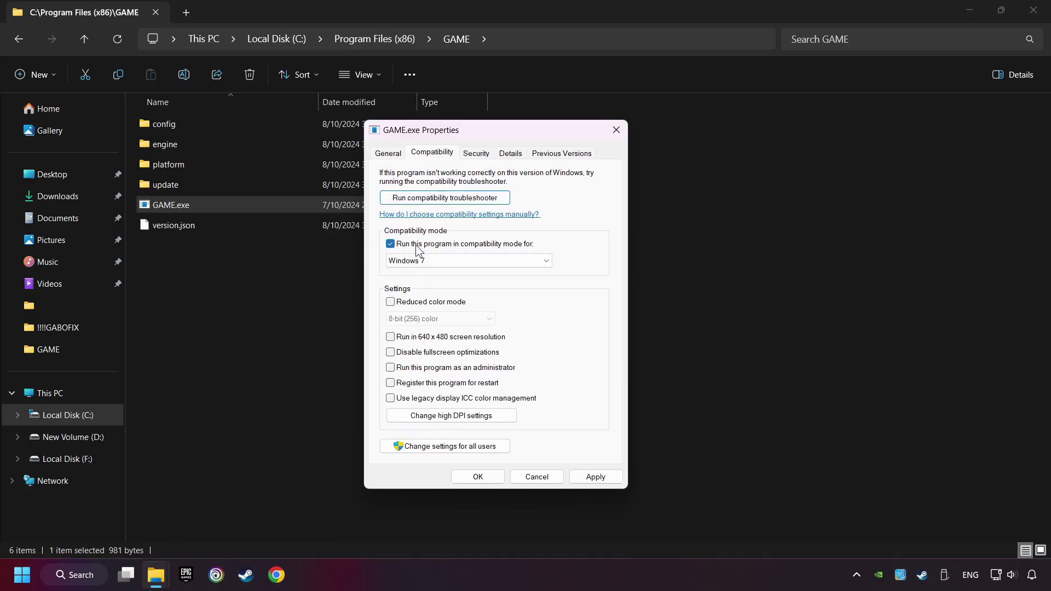
left_click(438, 262)
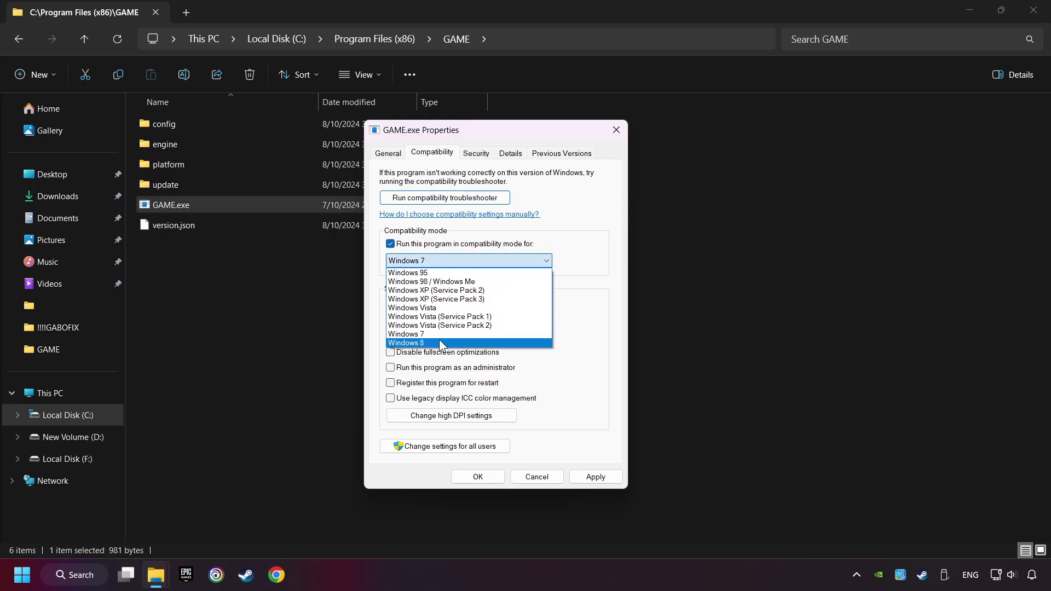
left_click(467, 343)
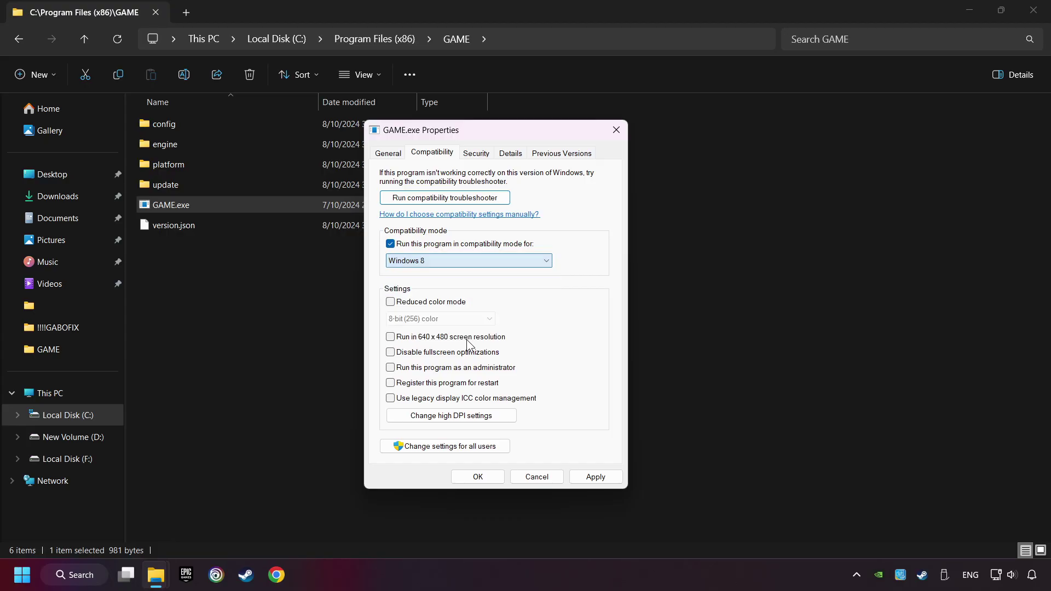
left_click(406, 357)
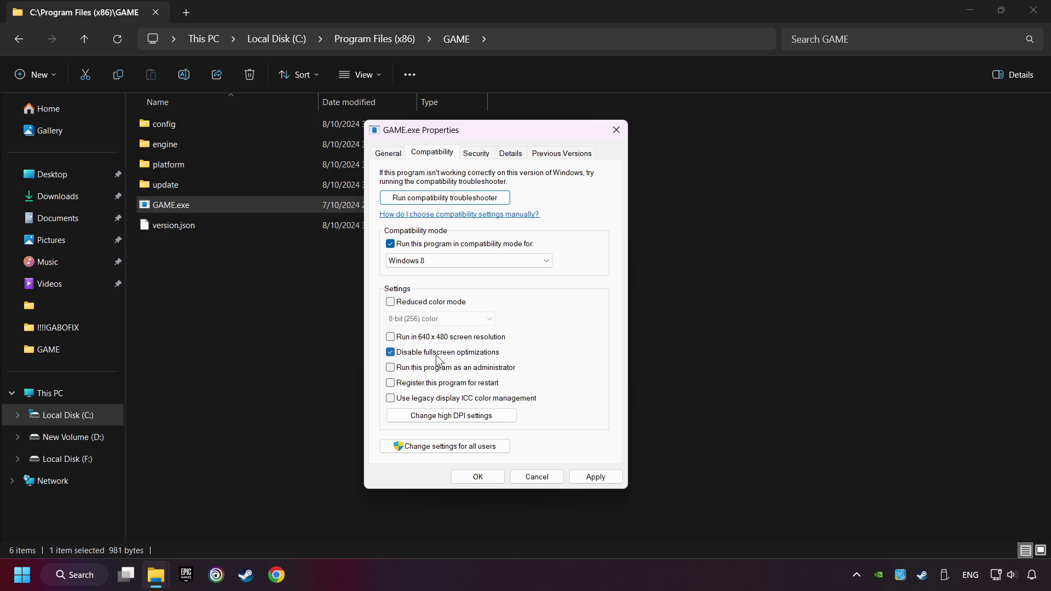
left_click(391, 369)
left_click(602, 479)
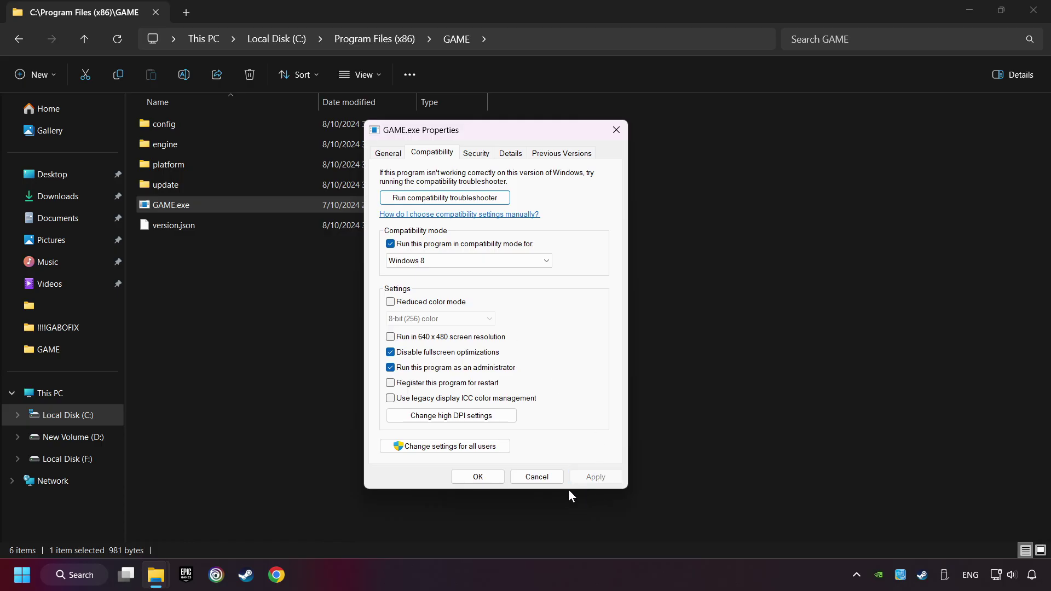
left_click(477, 481)
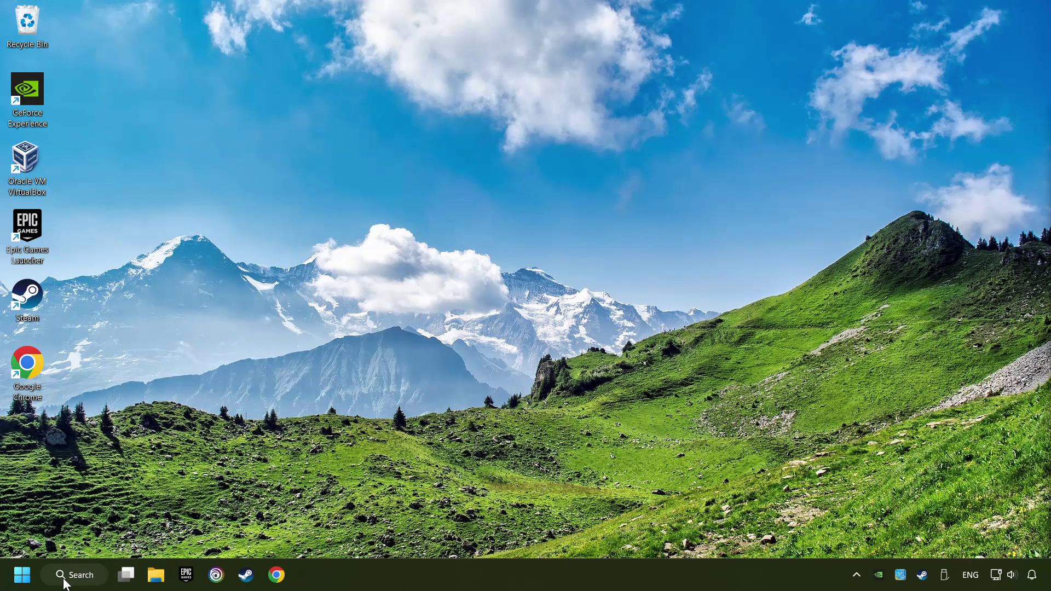
Step: Search Windows for 'updates' and open the Check for updates settings page
left_click(74, 575)
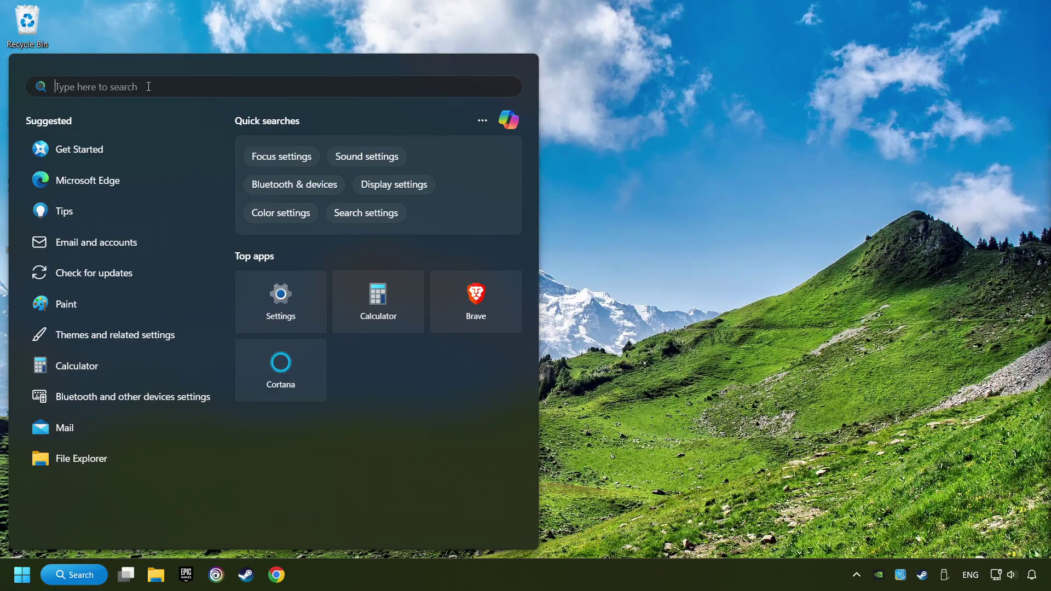
type("updates")
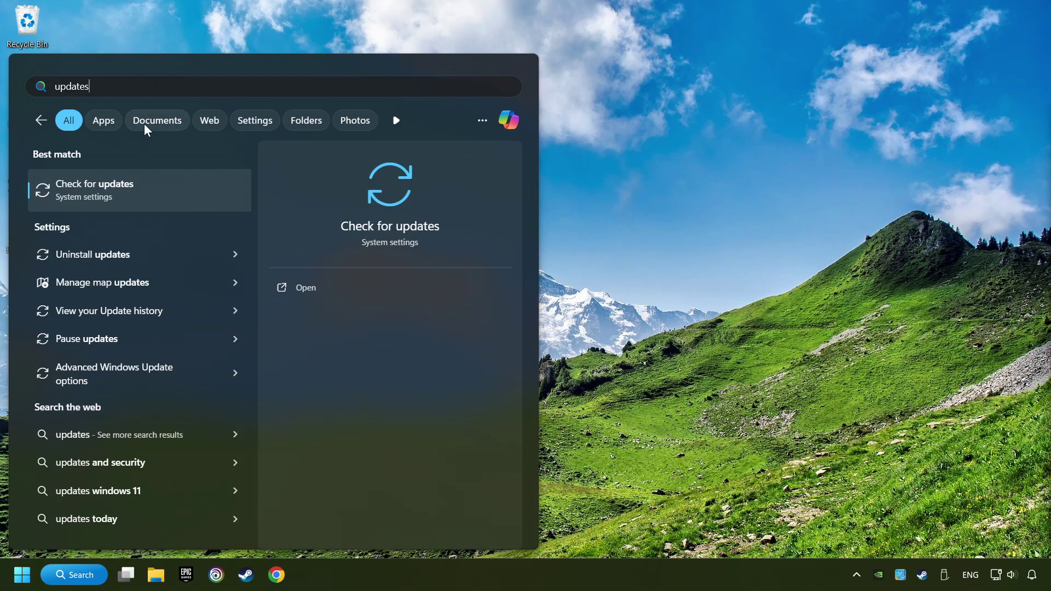
left_click(197, 189)
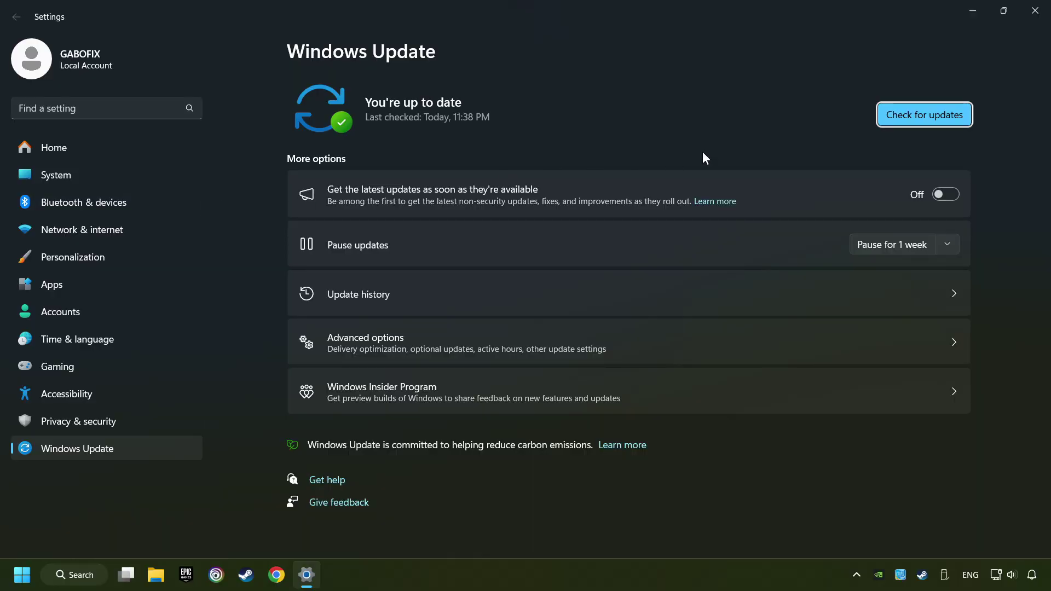
Step: Start a new Windows Update scan with Check for updates
left_click(935, 119)
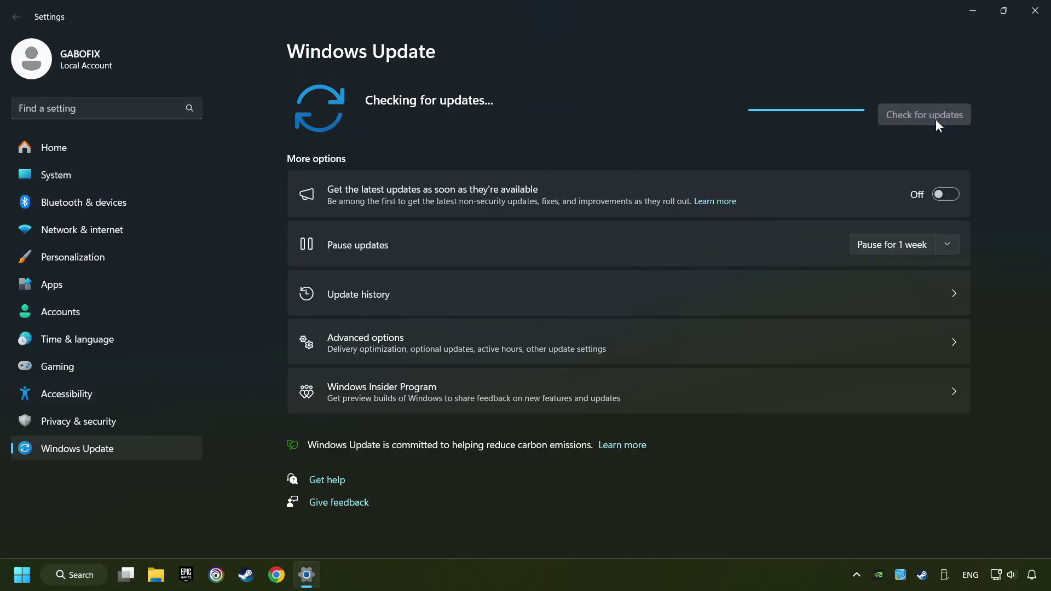